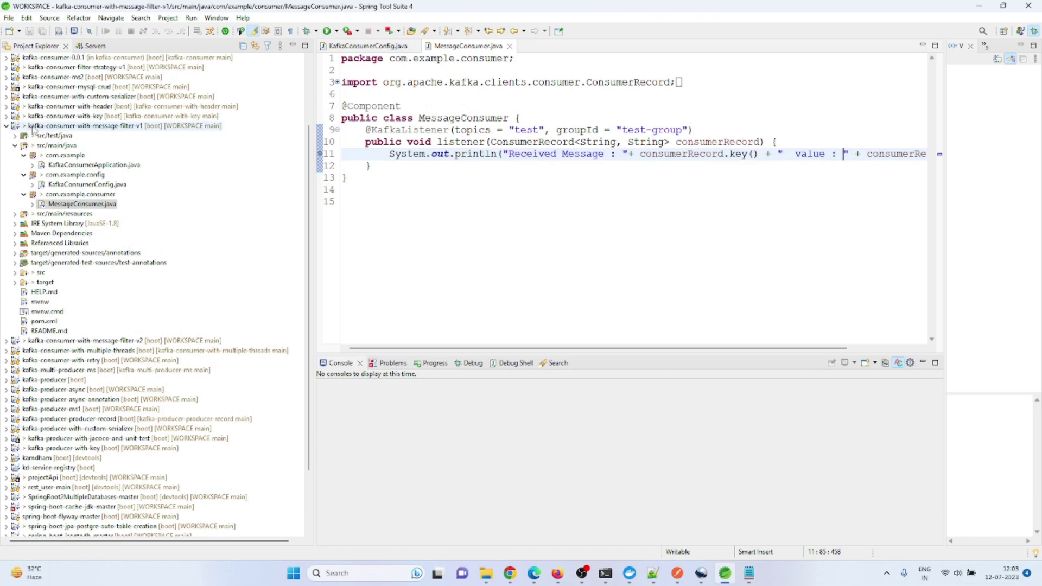
Step: Select the kafka-consumer-with-message-filter-v1 project and bring up the stopped ZooKeeper Command Prompt
click(114, 127)
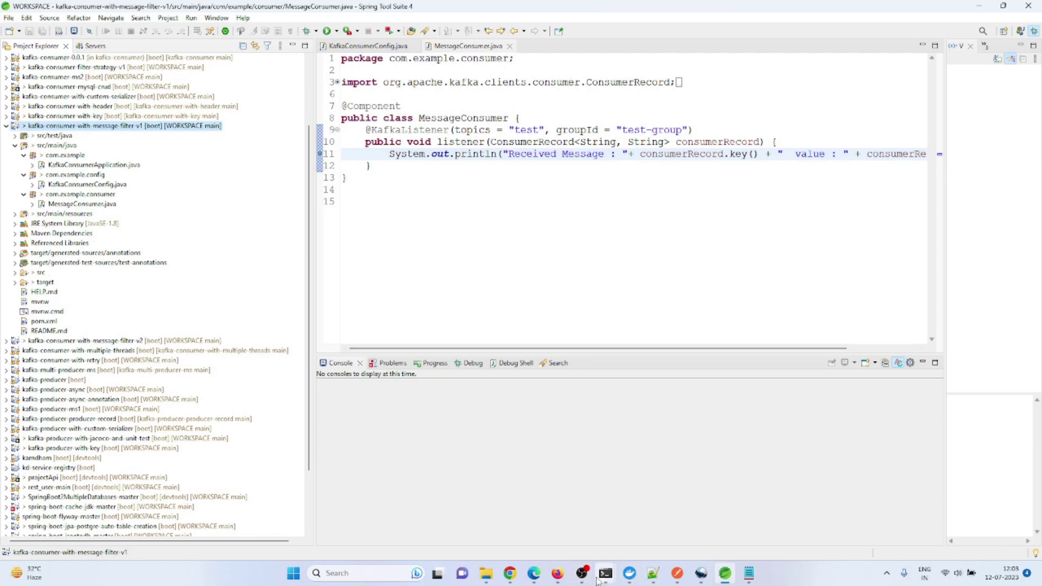
click(605, 519)
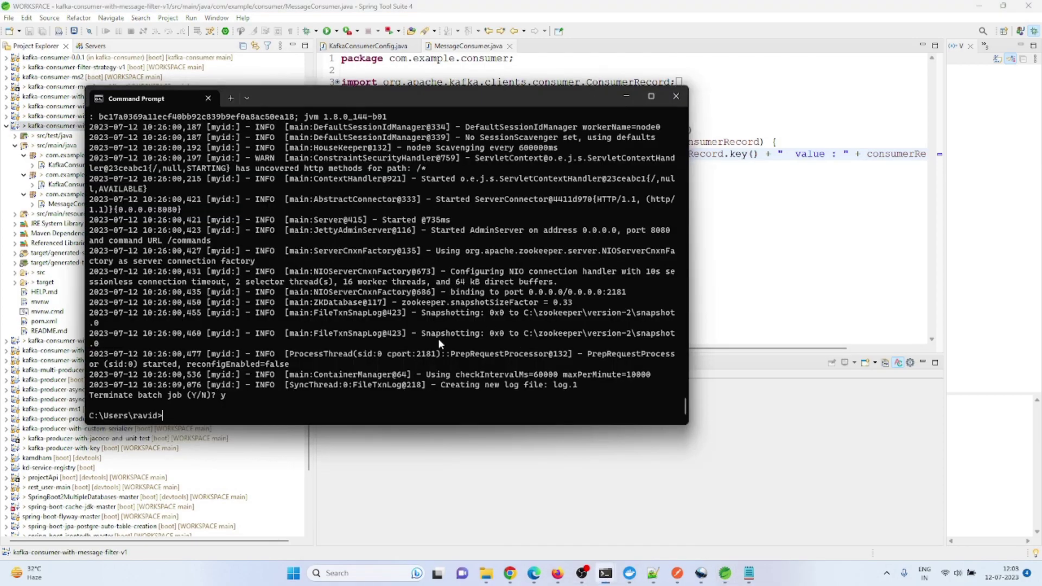
text(ykserver)
Step: Start ZooKeeper with zkserver, then rerun kafka-server-start.bat with server.properties to launch the broker
key(Return)
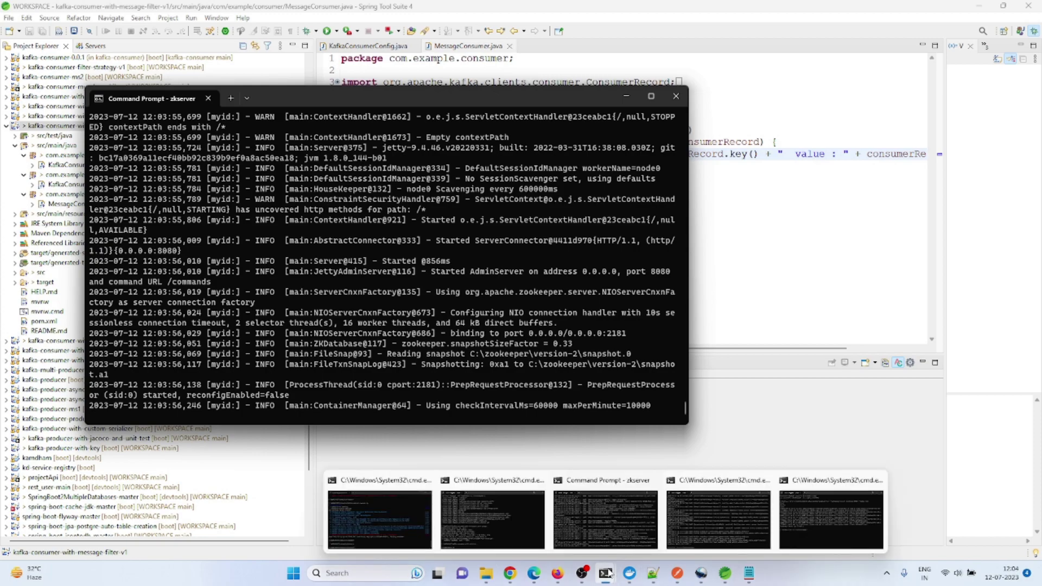
mouse_move(605, 573)
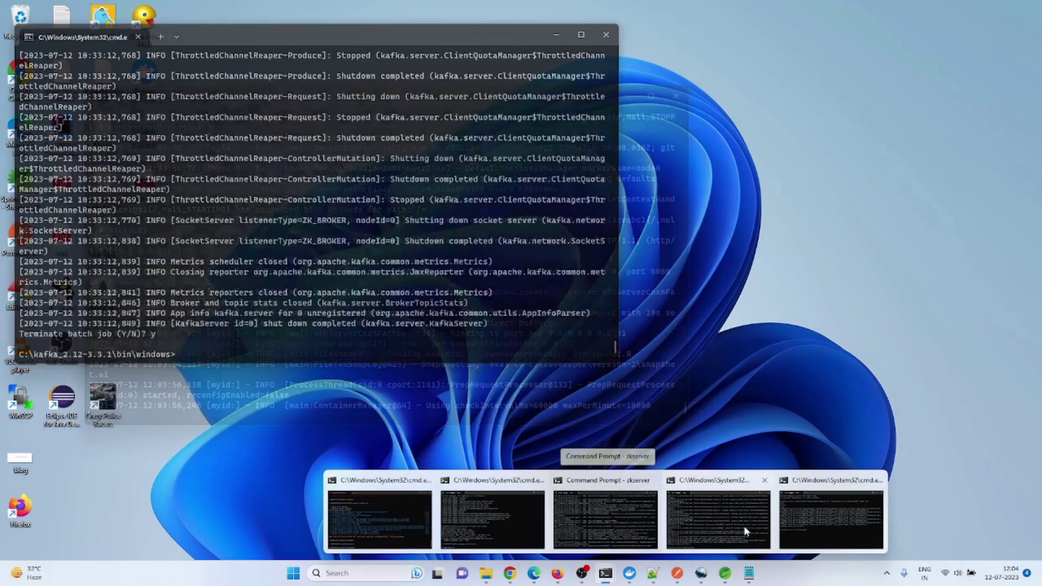
click(718, 521)
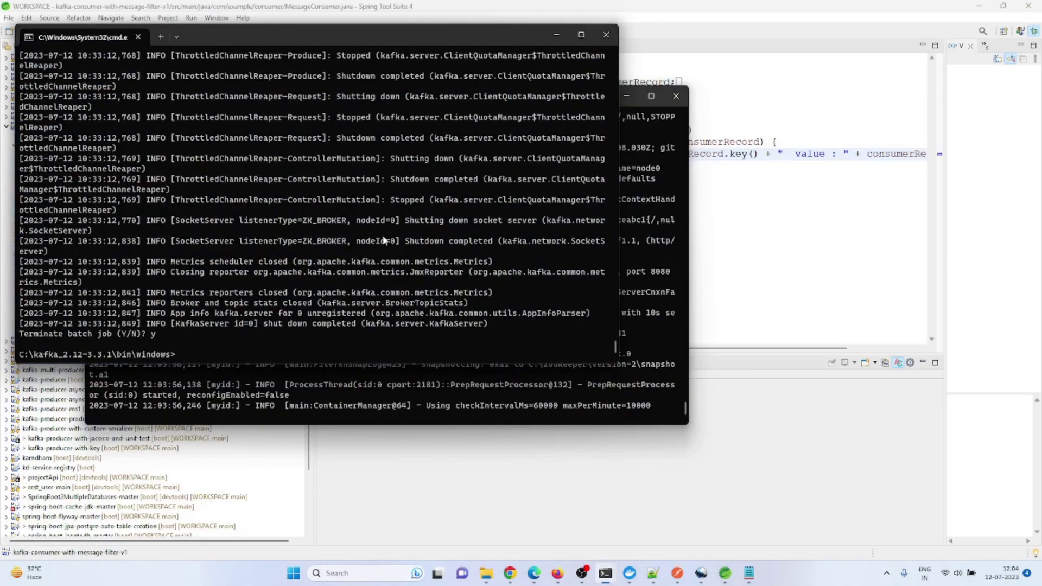
text(y)
key(Up)
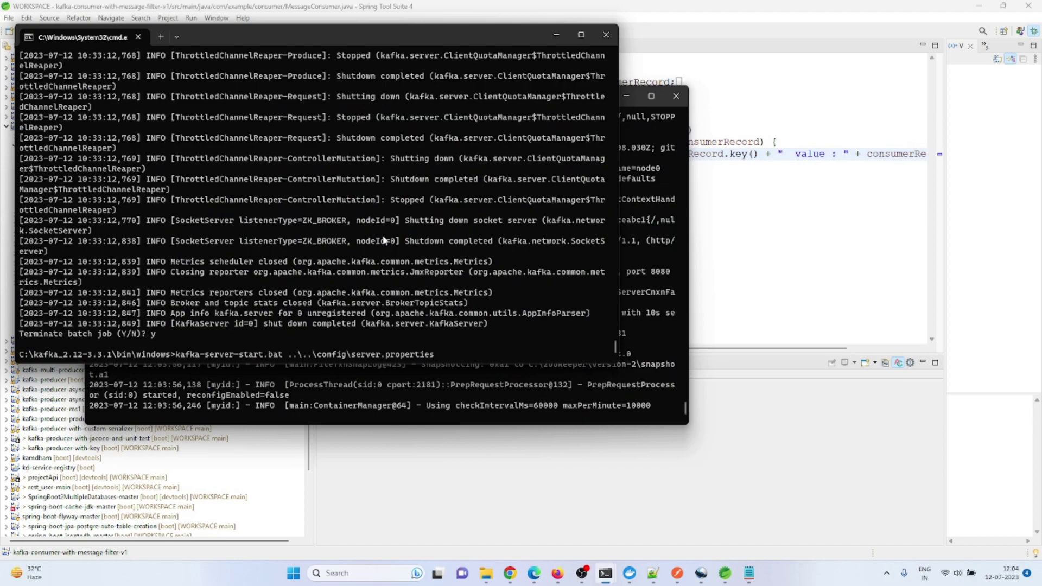
key(Return)
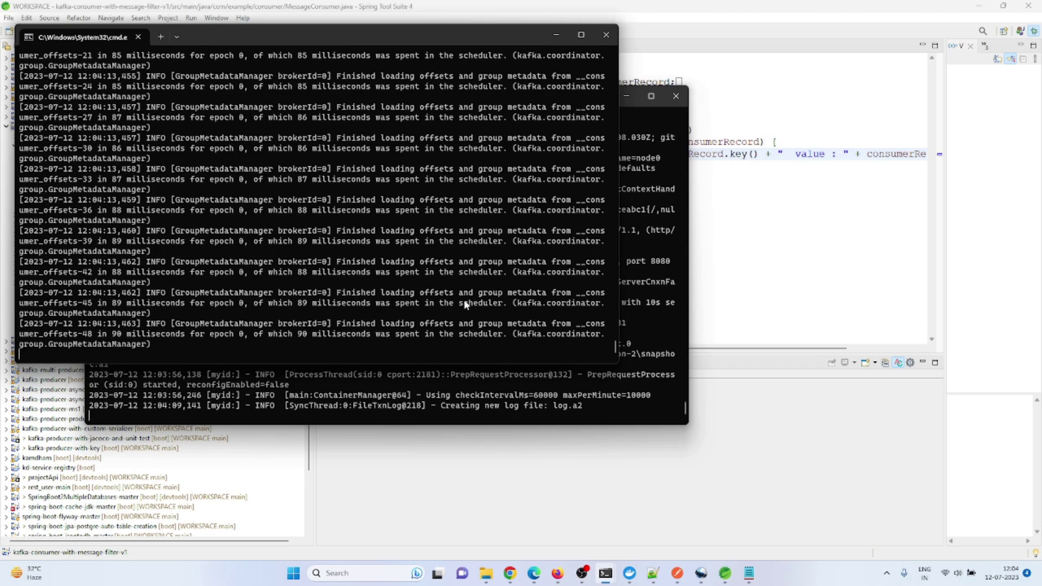
click(555, 35)
Step: Recall the kafka-console-producer command for topic test in the producer window
click(625, 96)
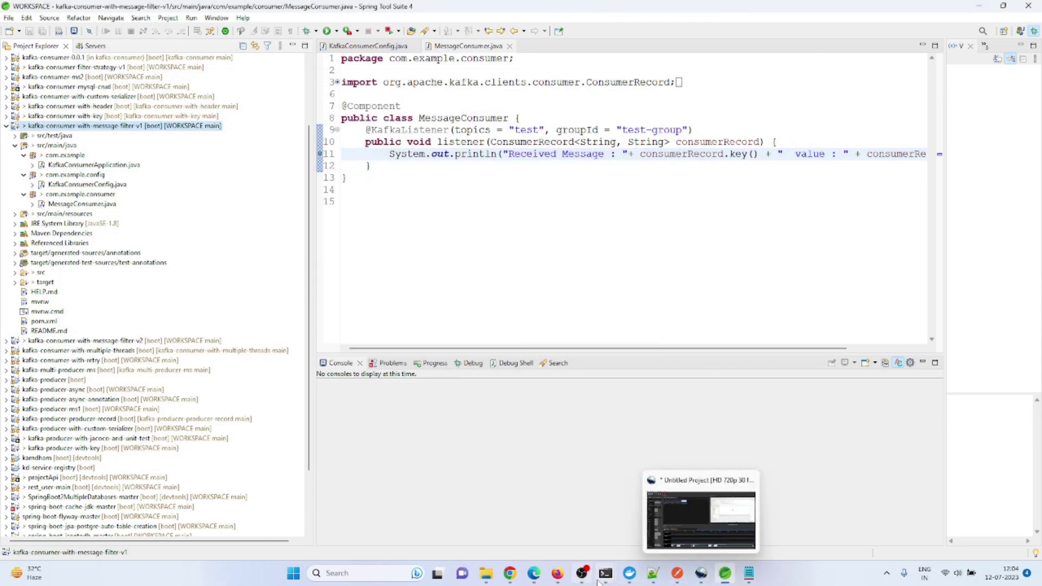
mouse_move(605, 573)
click(855, 527)
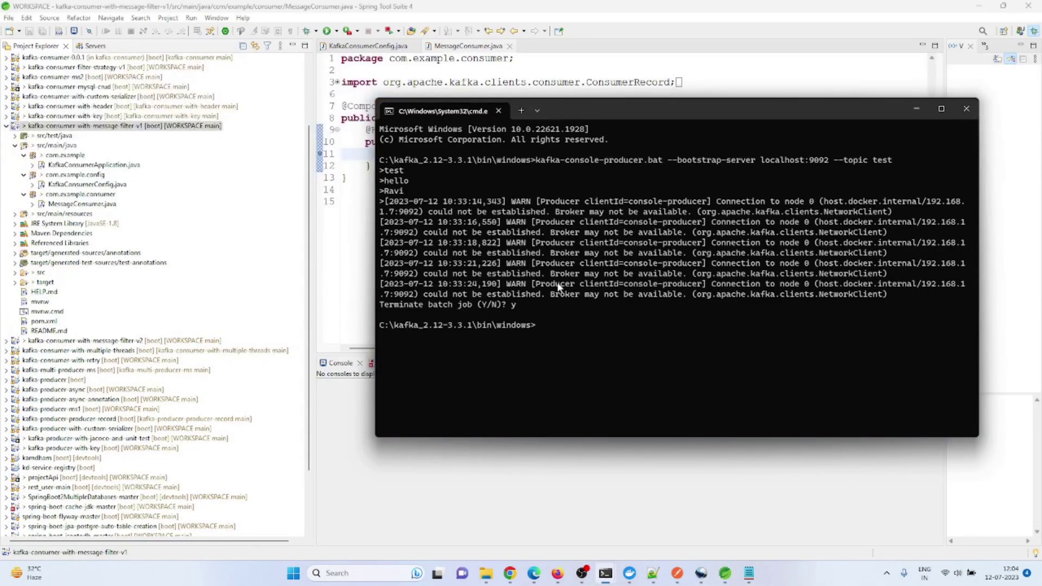
key(Up)
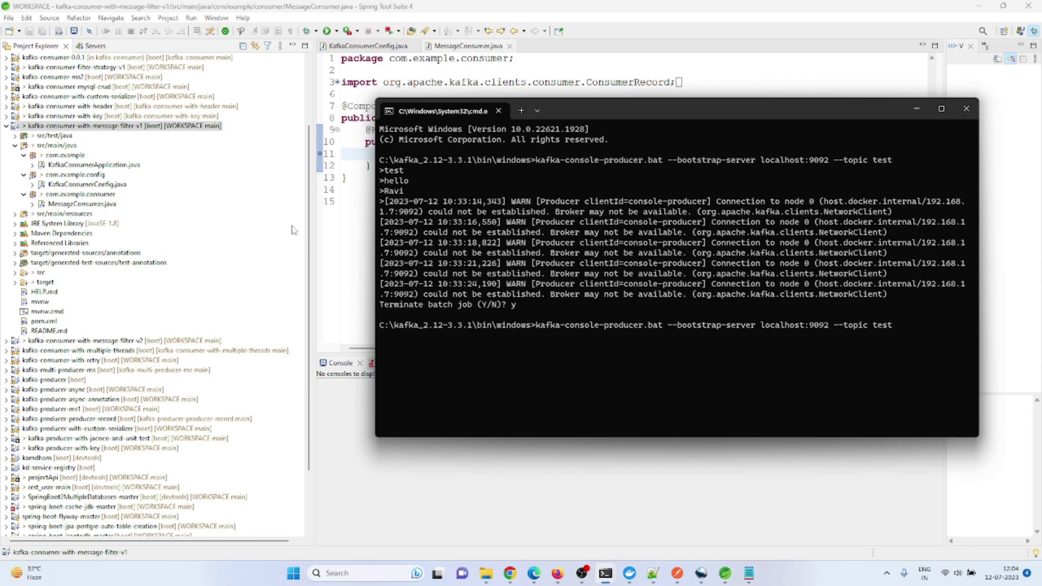
Step: Open KafkaConsumerApplication.java and KafkaConsumerConfig.java, and make the code area taller
click(308, 245)
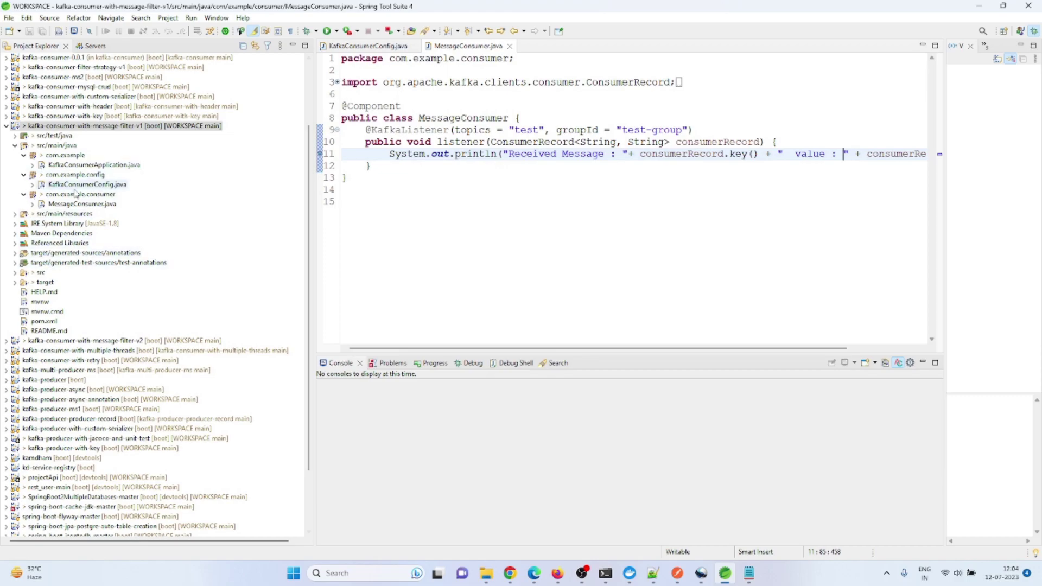
click(59, 166)
double_click(59, 167)
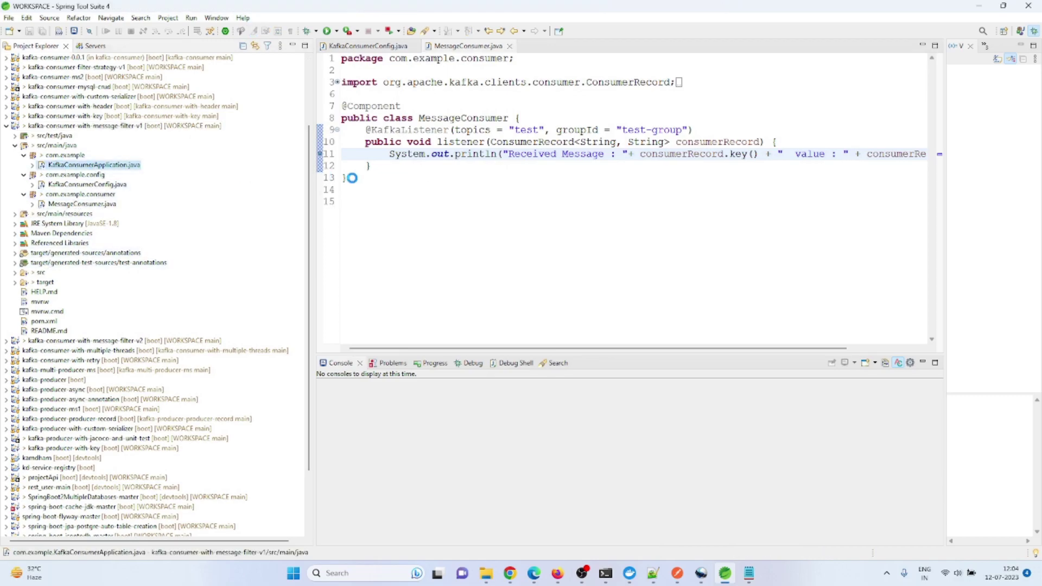
click(69, 186)
double_click(69, 186)
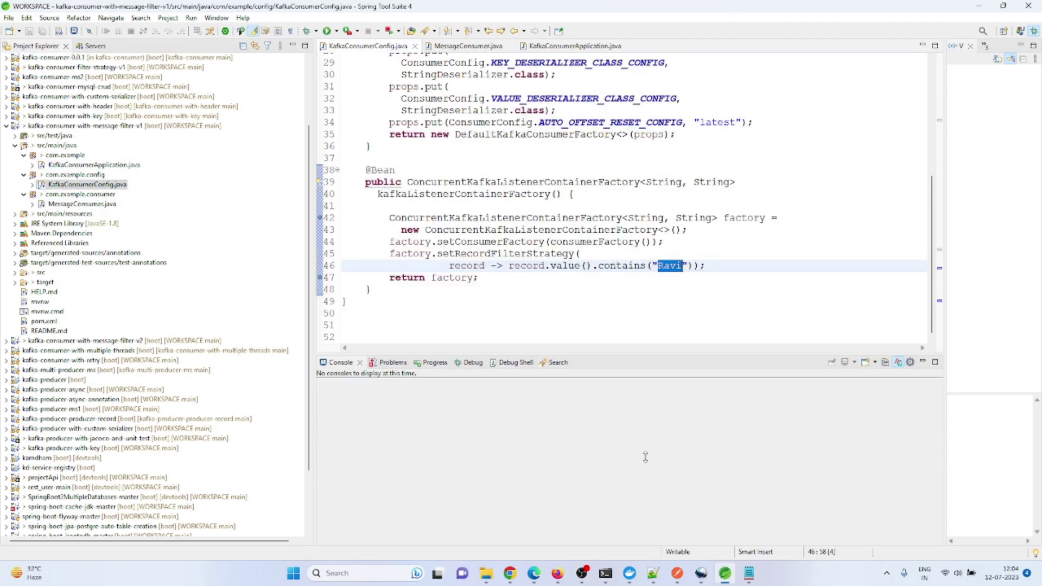
drag(652, 353, 643, 461)
scroll(529, 257, up, 6)
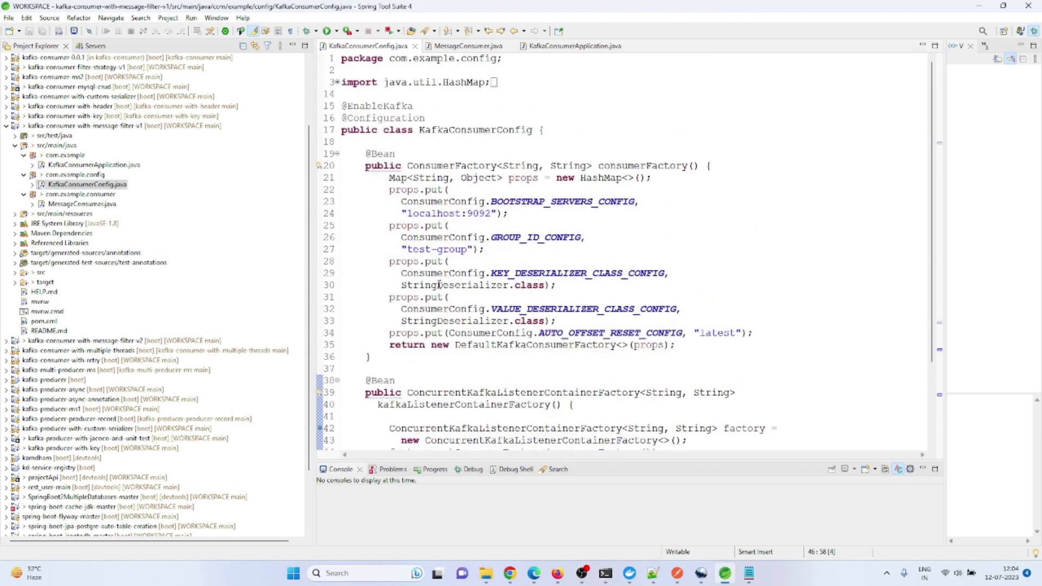
scroll(440, 285, down, 2)
scroll(466, 383, down, 1)
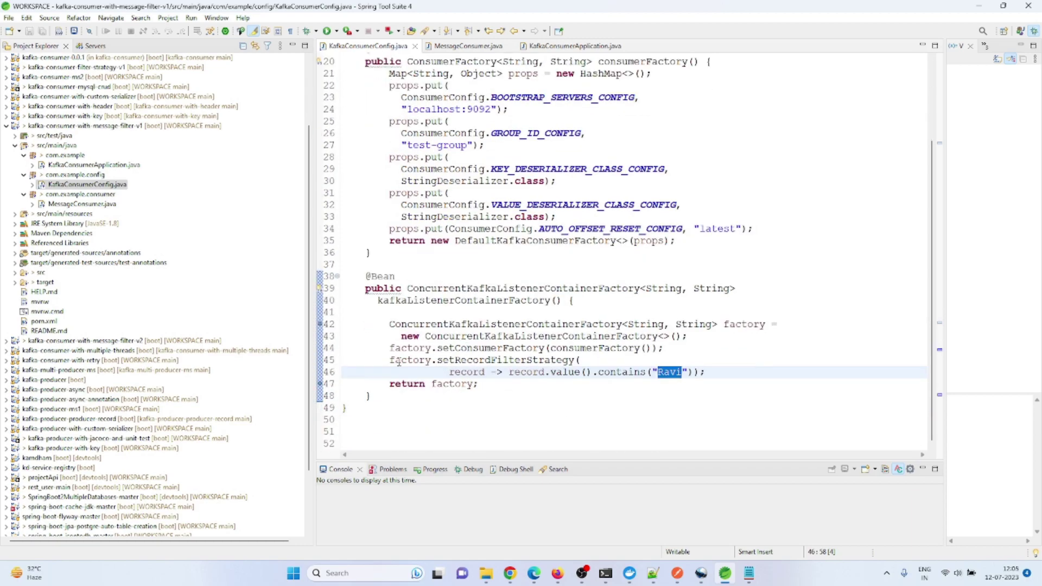
Step: Highlight the record filter strategy checking value for 'Ravi', then revisit MessageConsumer.java
mouse_move(391, 361)
mouse_down()
mouse_move(652, 381)
mouse_move(757, 375)
mouse_up()
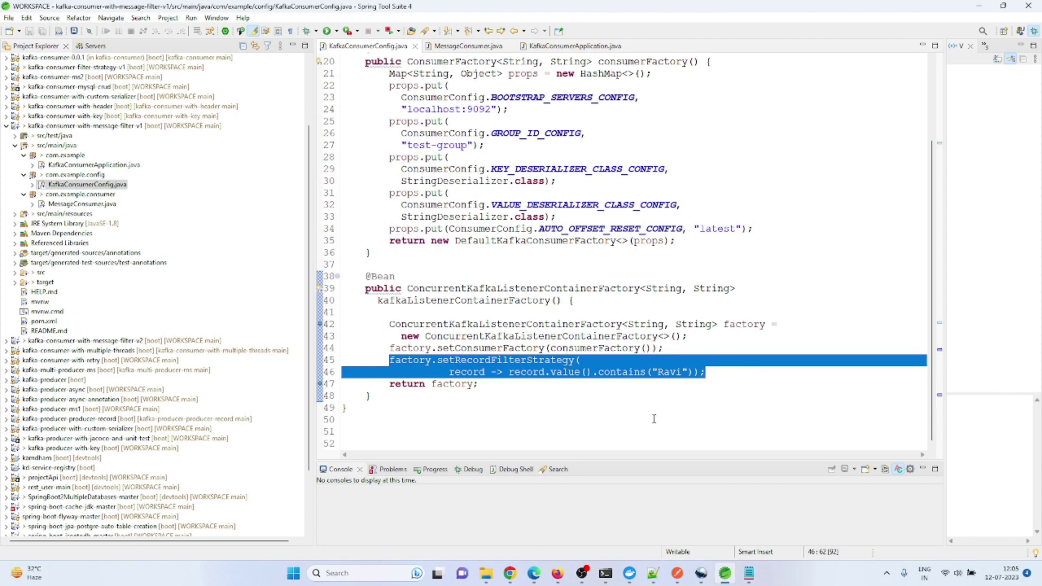
click(618, 408)
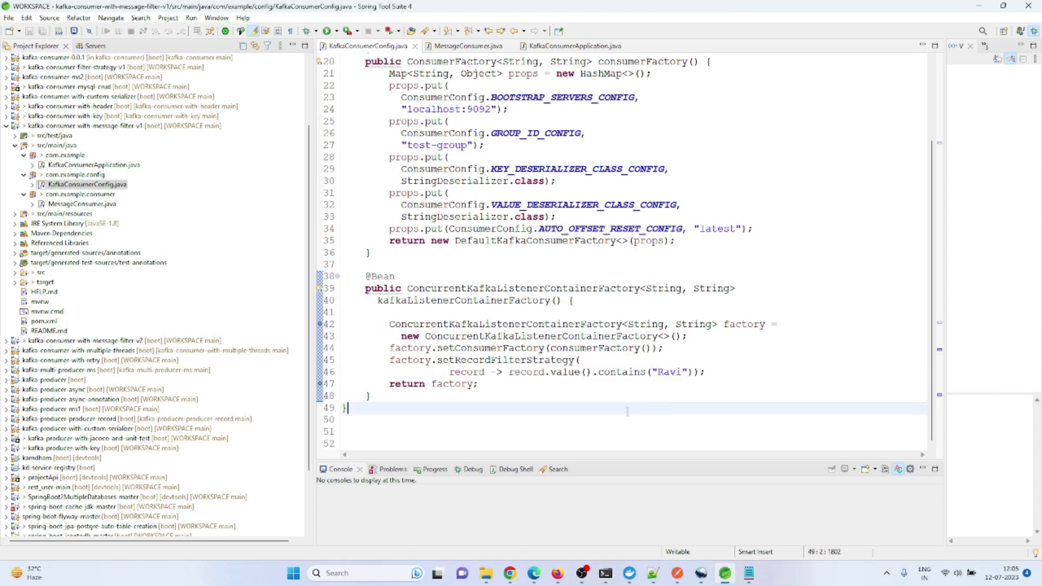
click(530, 372)
double_click(568, 372)
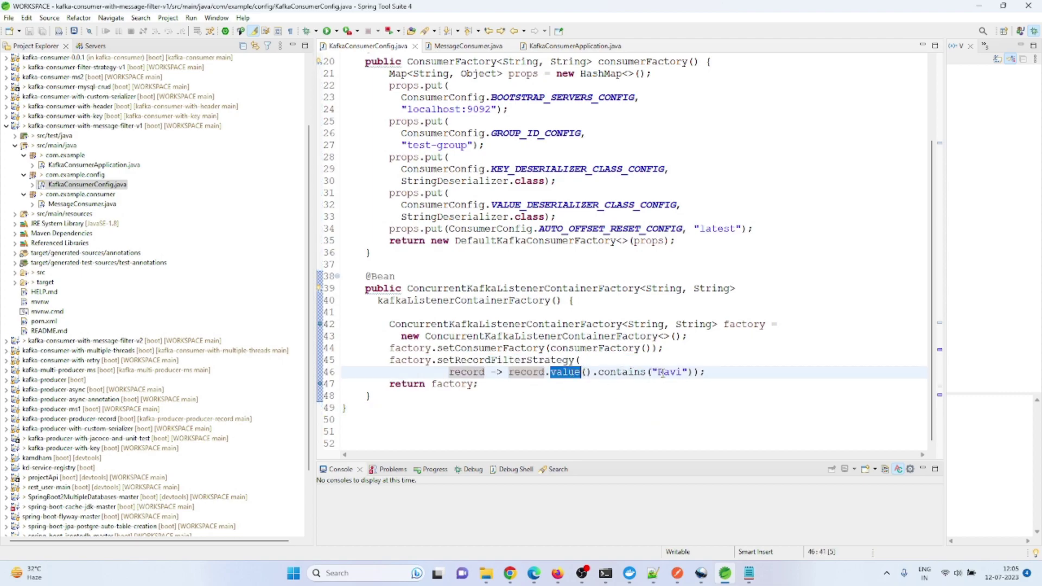
drag(658, 372, 681, 372)
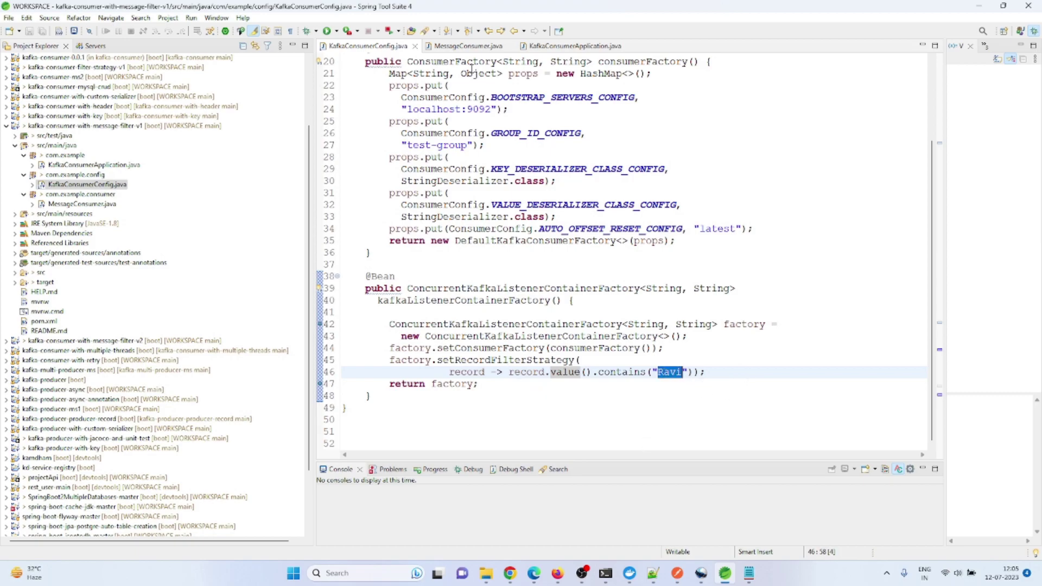
click(470, 46)
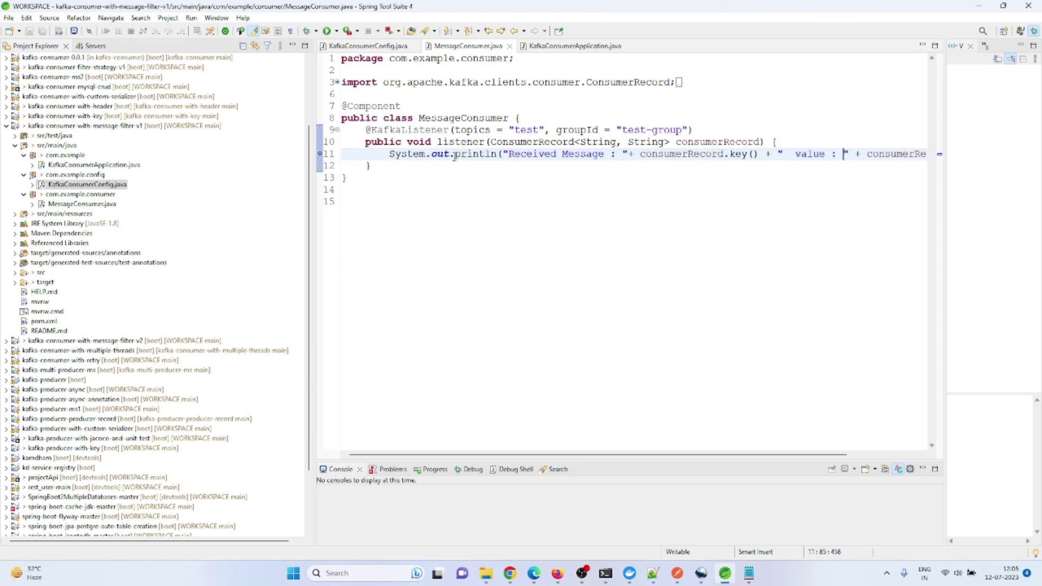
mouse_move(574, 46)
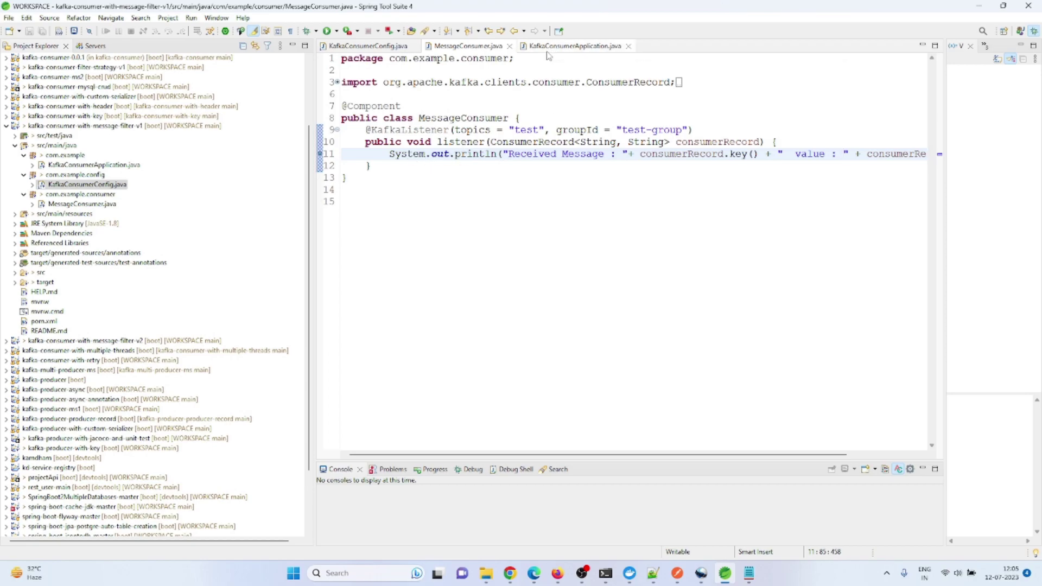
click(547, 53)
Step: Show the Debug As launch options for KafkaConsumerApplication.java
click(470, 47)
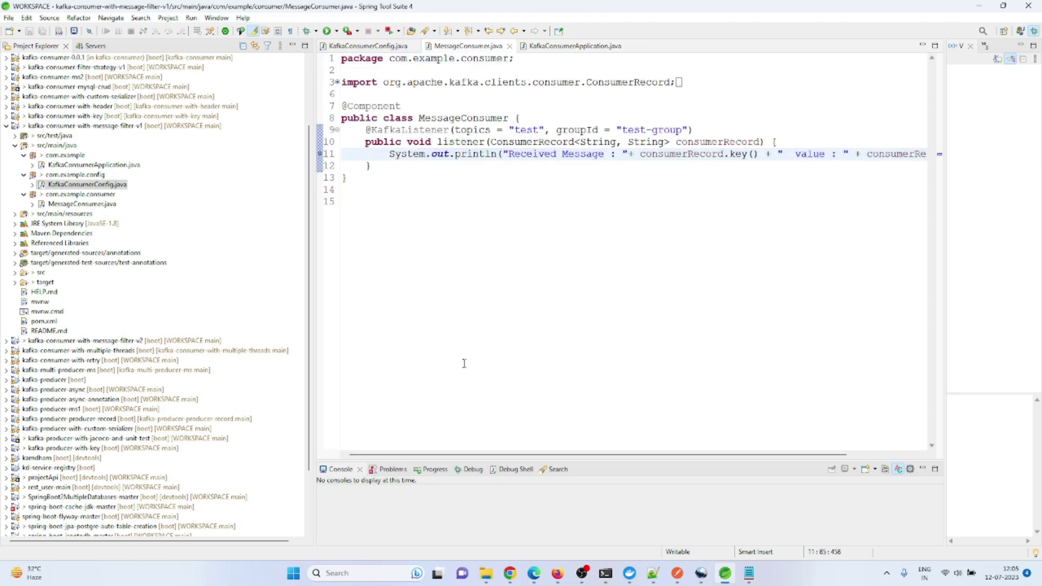
double_click(103, 165)
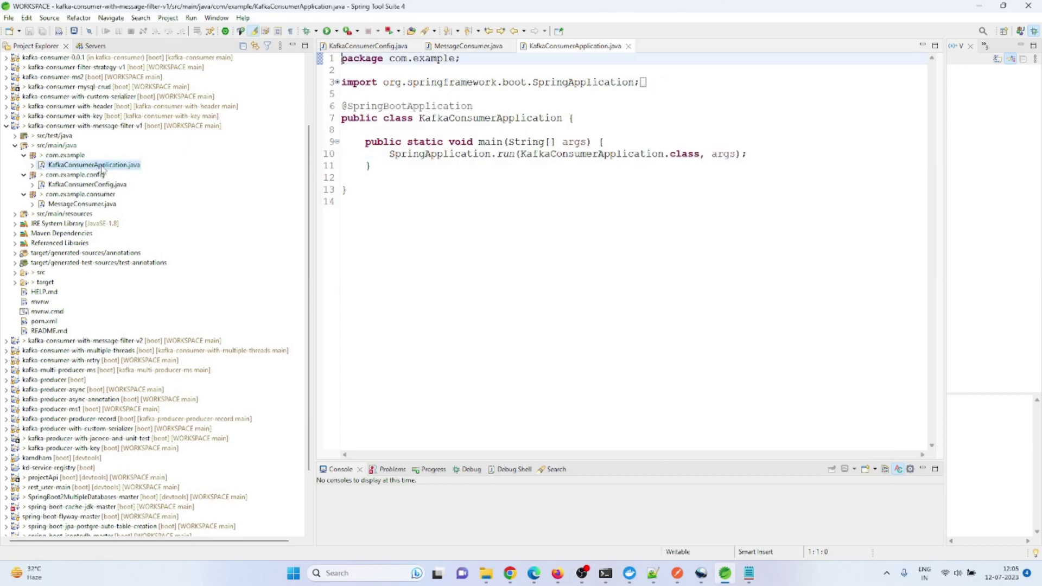
right_click(103, 166)
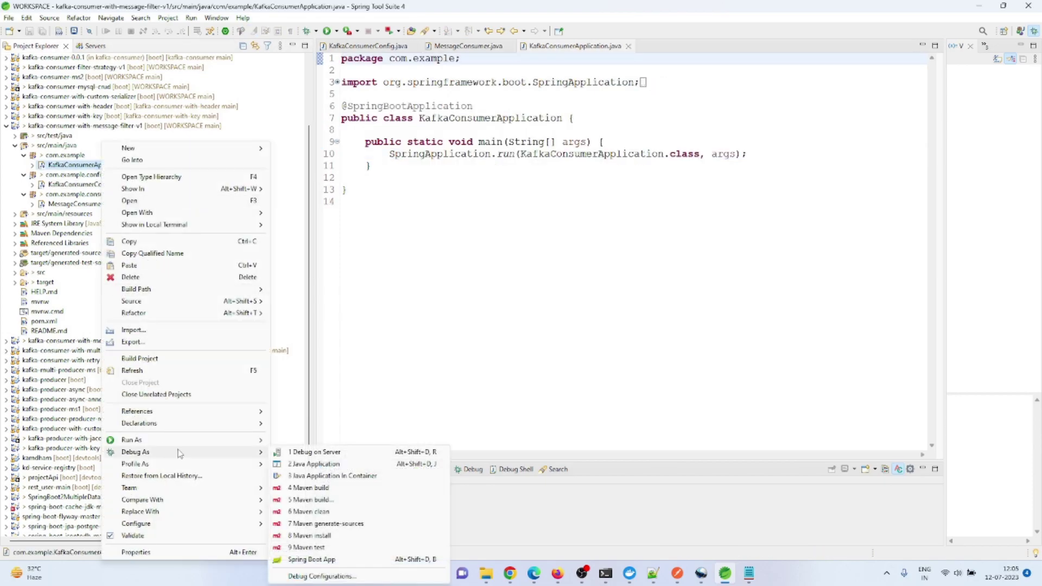
mouse_move(135, 452)
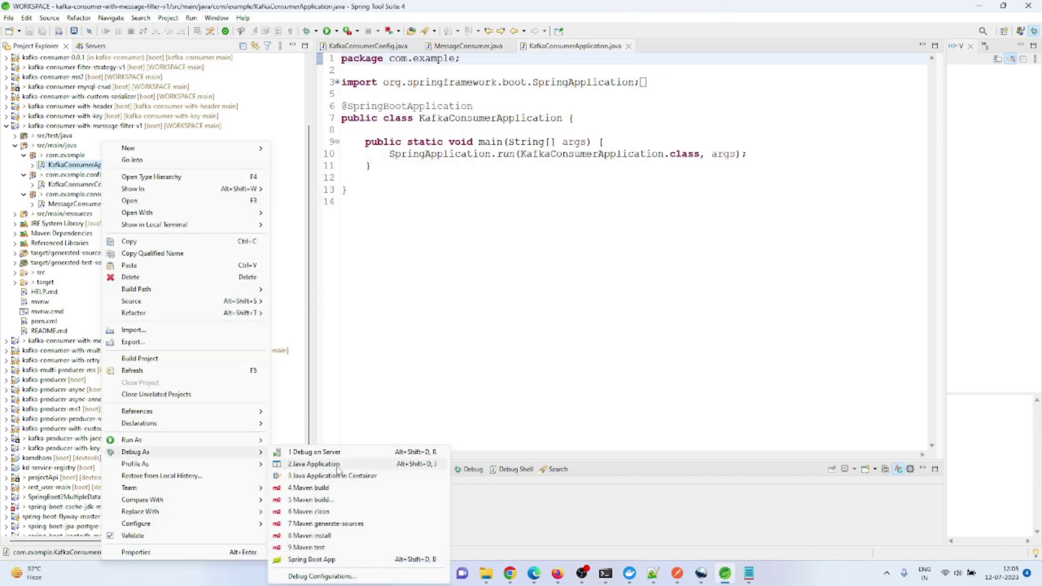
Step: Launch KafkaConsumerApplication in debug mode and resume past the breakpoint
click(339, 466)
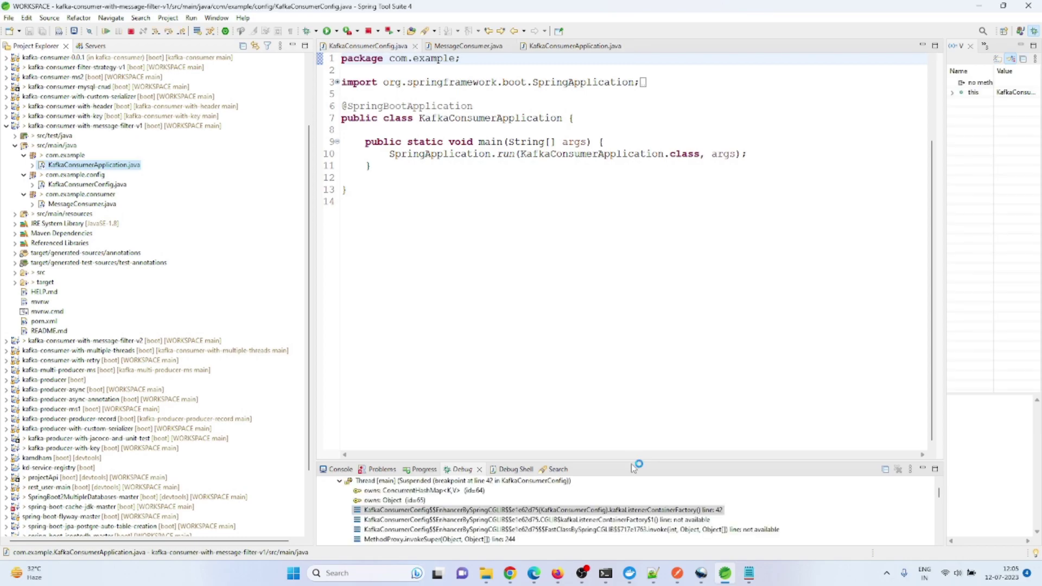
click(105, 30)
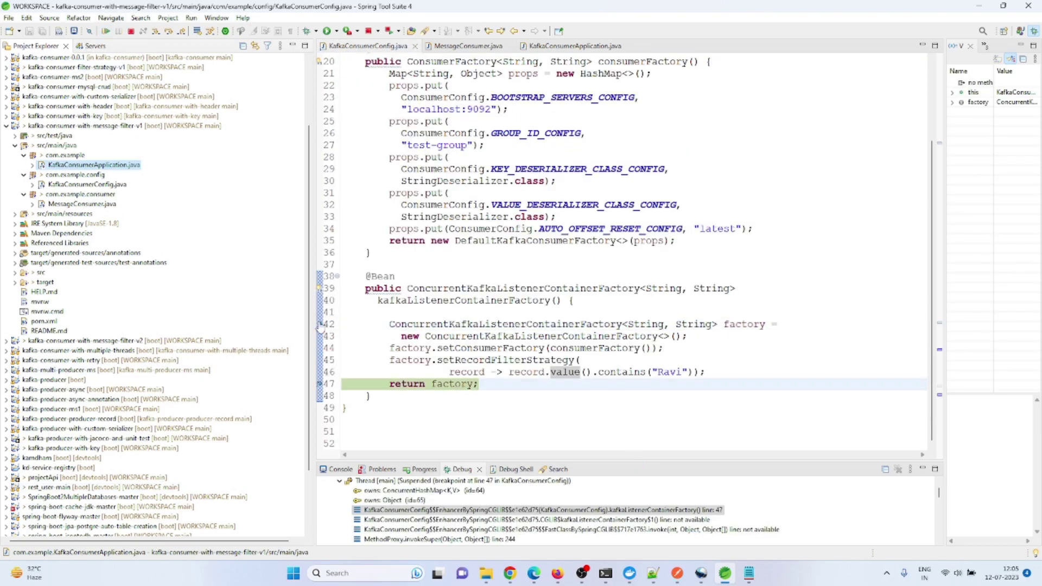
click(105, 31)
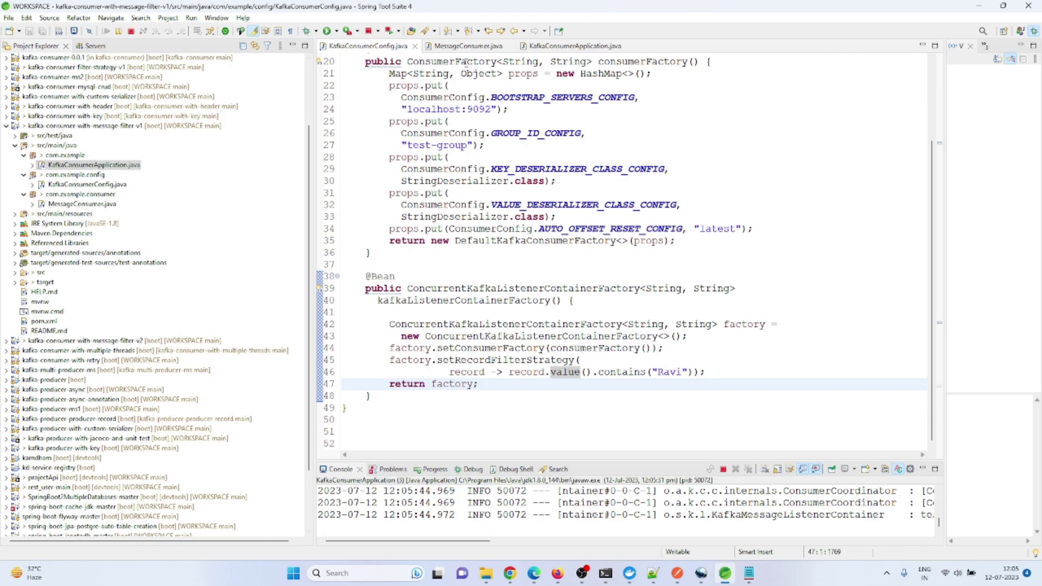
Step: Enlarge the console log under MessageConsumer.java and bring the console producer window forward
click(467, 46)
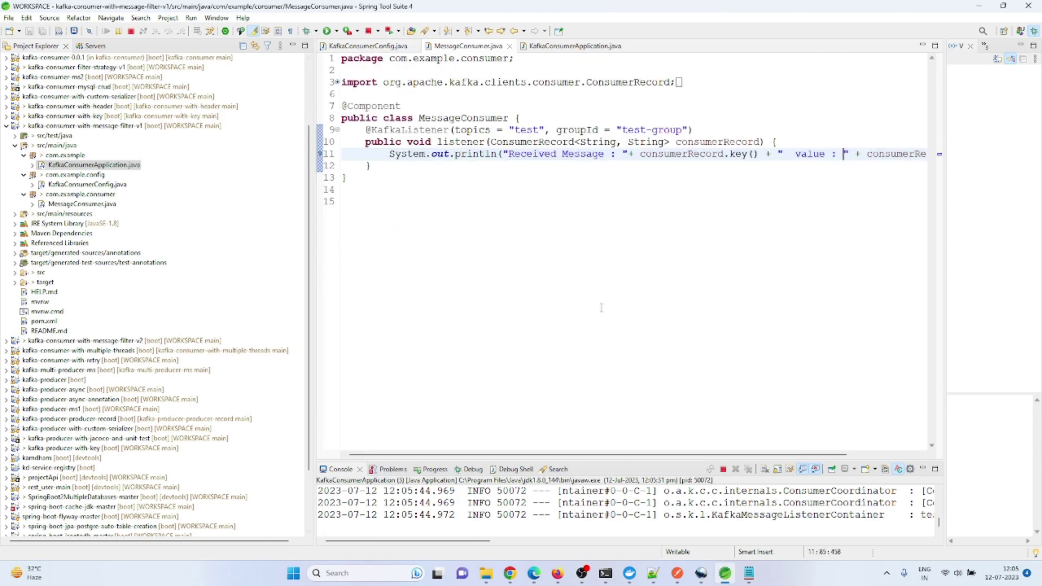
drag(680, 462, 667, 300)
scroll(824, 506, right, 10)
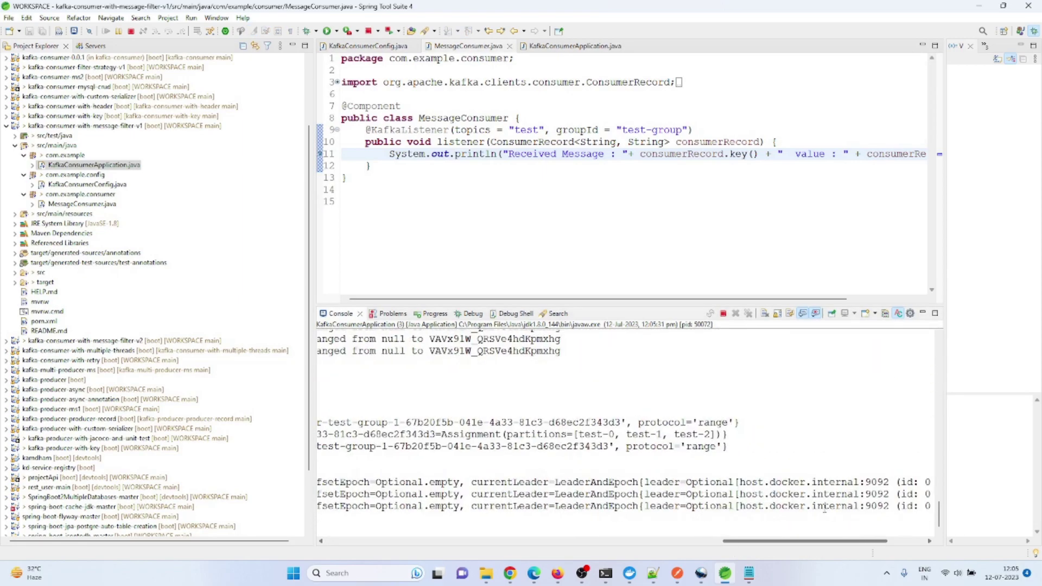
scroll(824, 507, left, 5)
scroll(824, 506, left, 5)
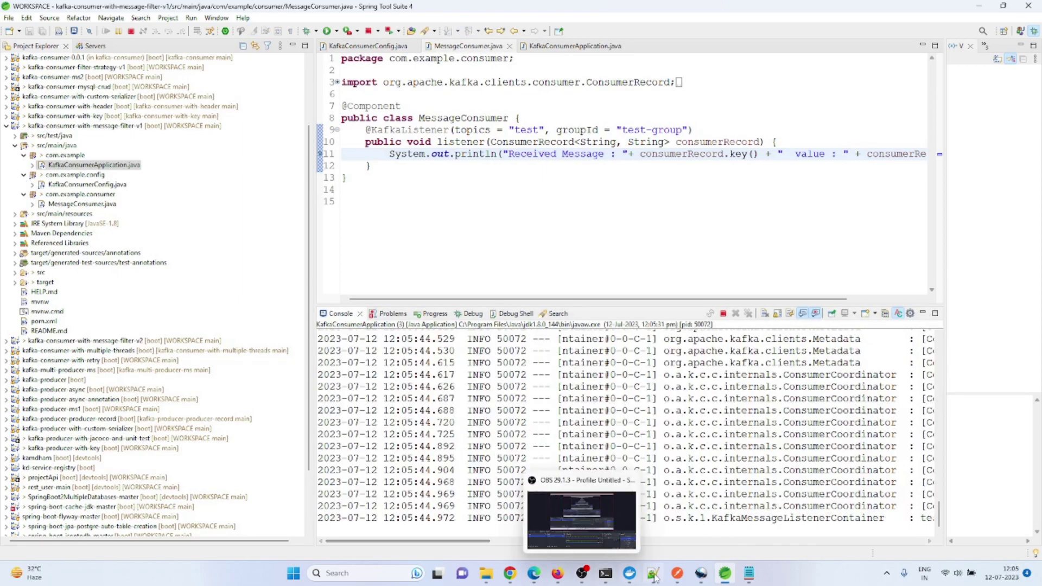
click(844, 517)
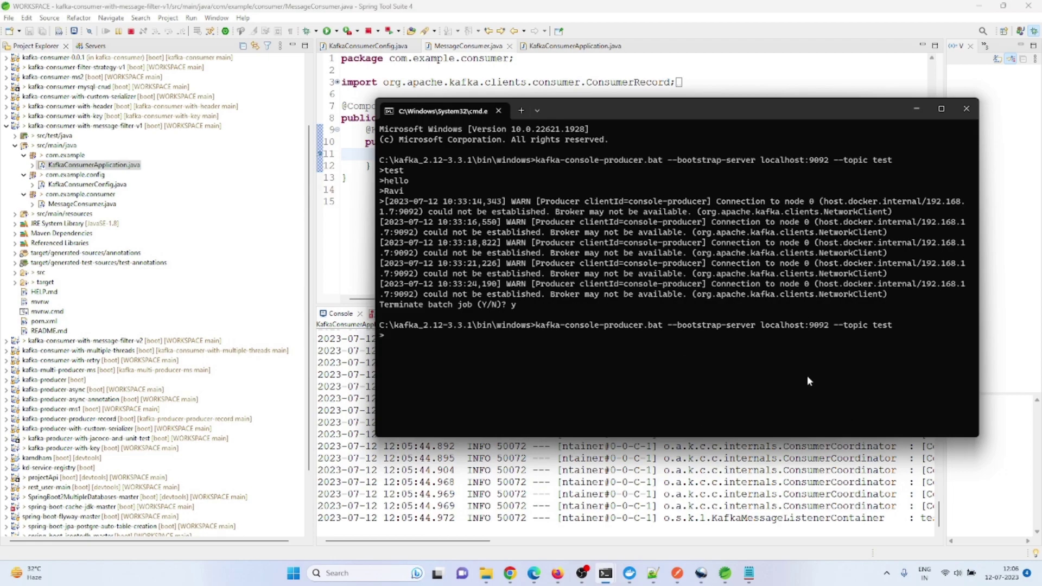
Step: Confirm both producer and listener use topic test, send hello, and resume past the breakpoint
double_click(878, 327)
click(357, 263)
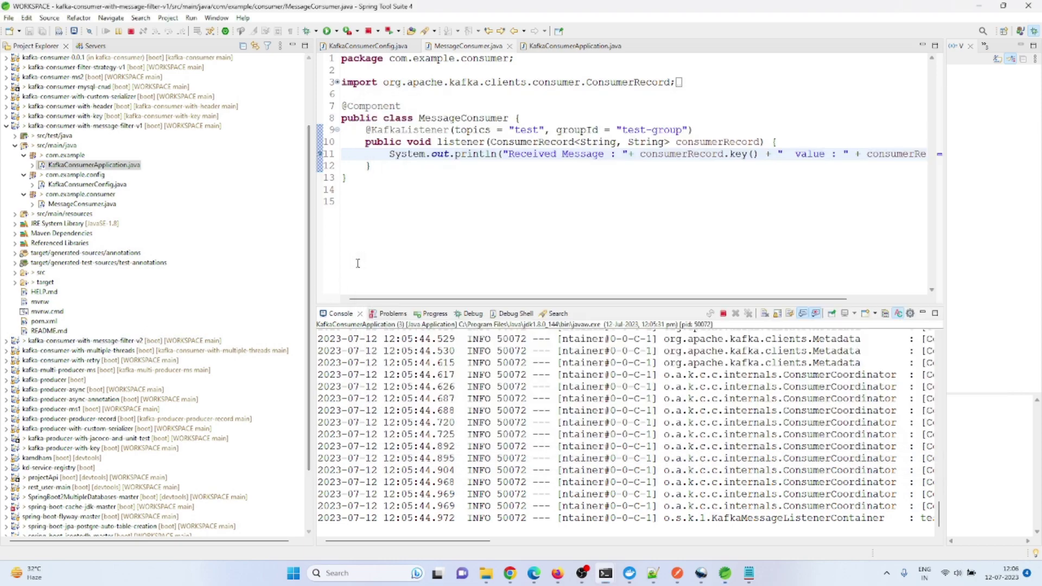
double_click(527, 130)
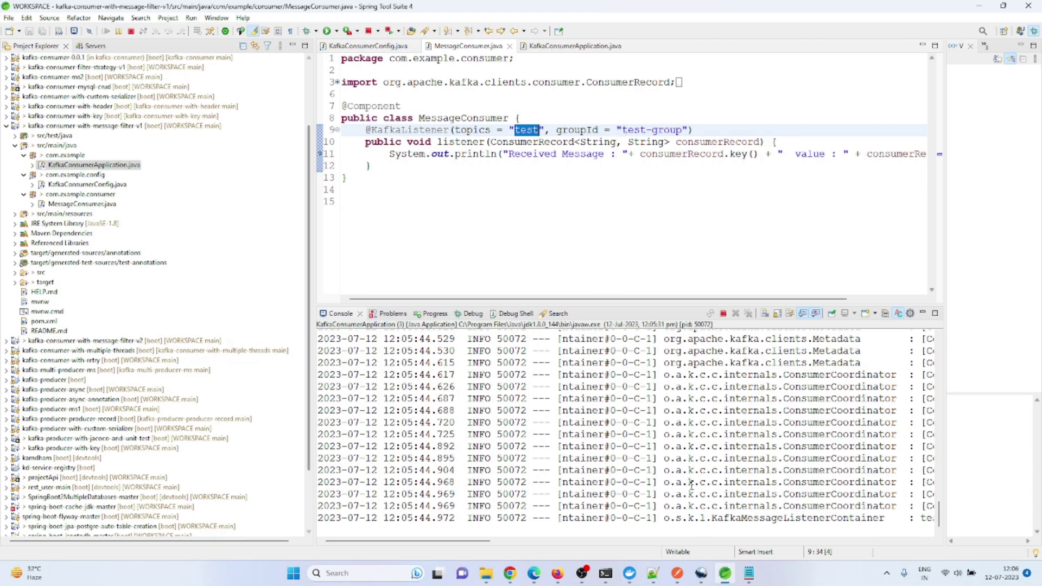
mouse_move(605, 573)
click(830, 519)
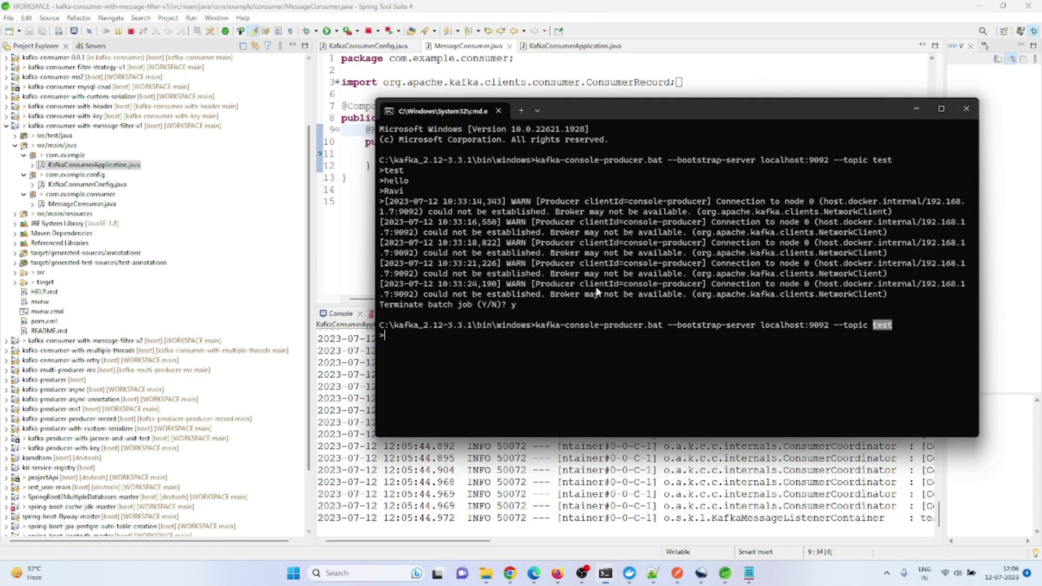
text(hello)
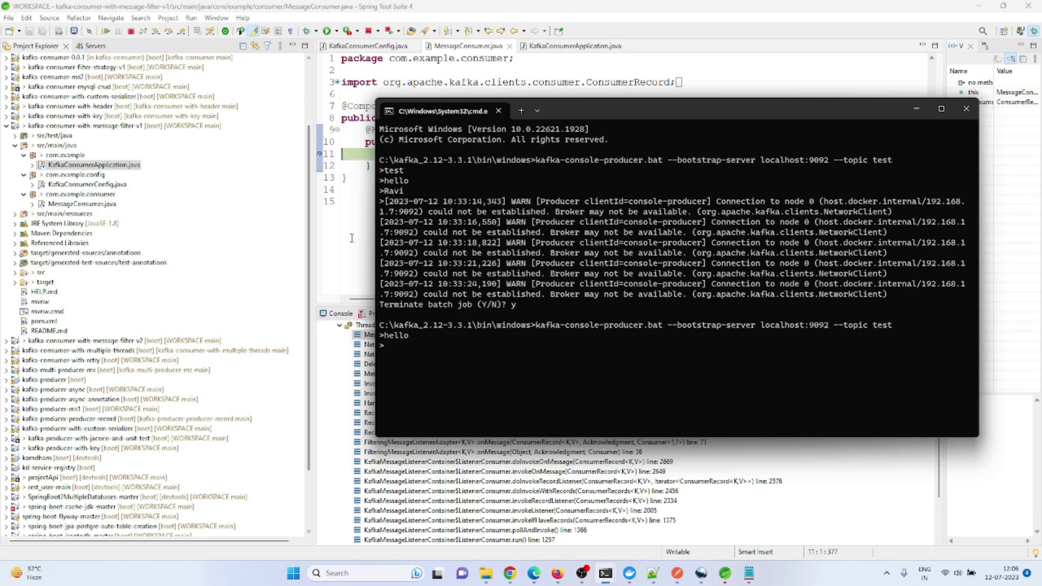
mouse_move(719, 142)
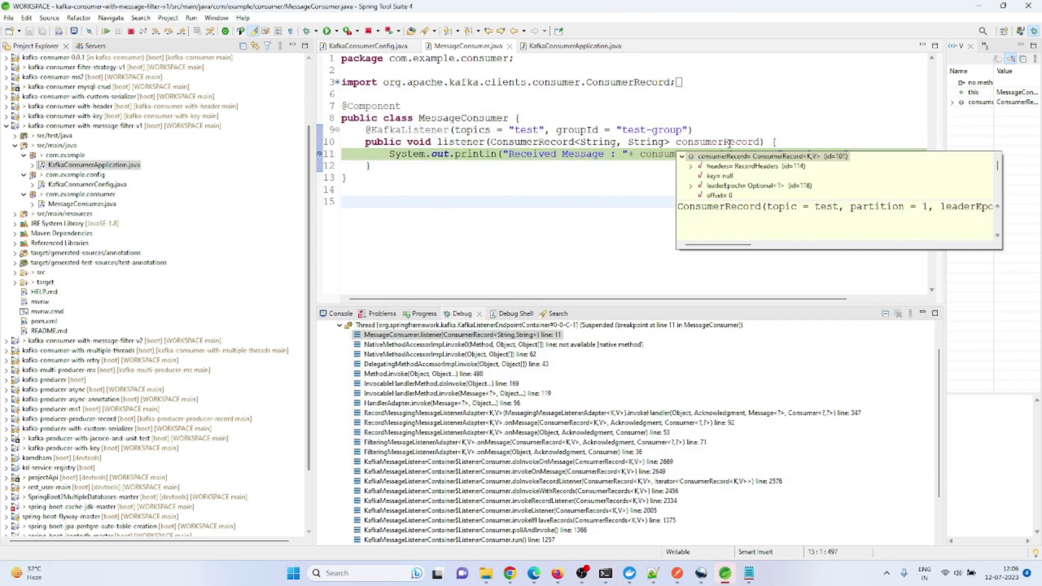
drag(715, 246, 961, 220)
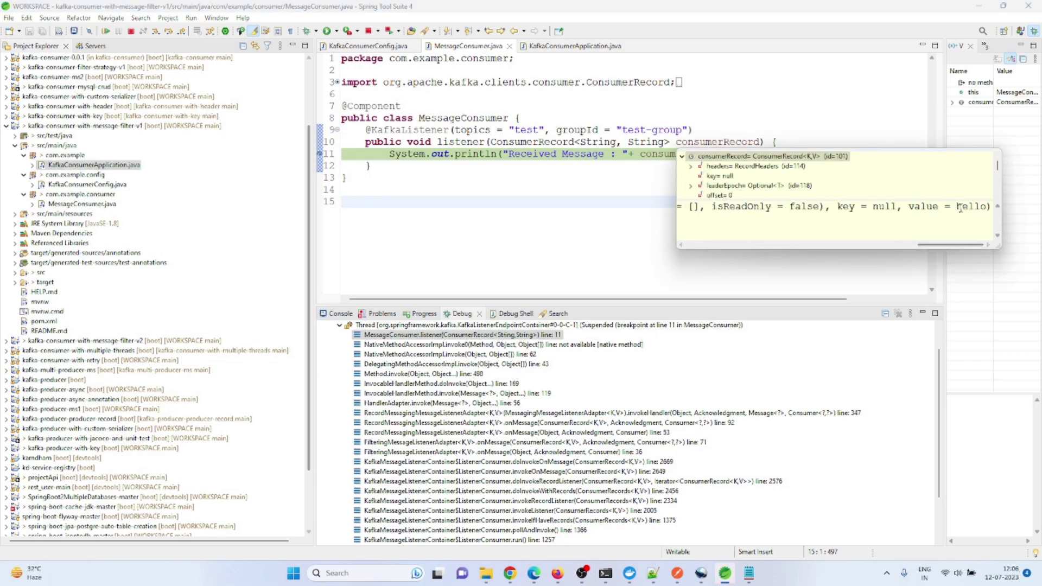
click(105, 31)
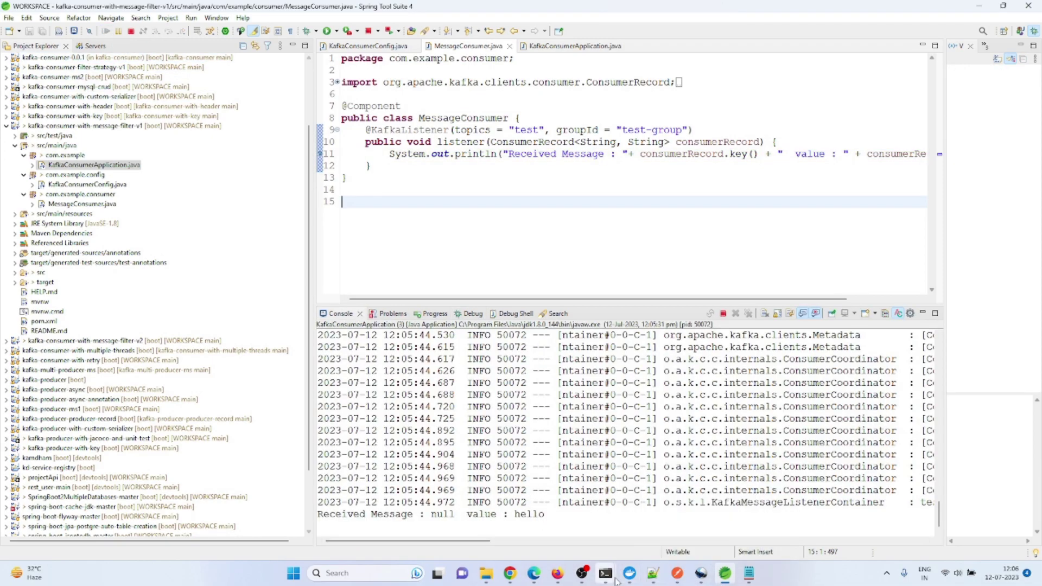
Step: Send 'hello world' from the console producer session
mouse_move(605, 573)
click(758, 532)
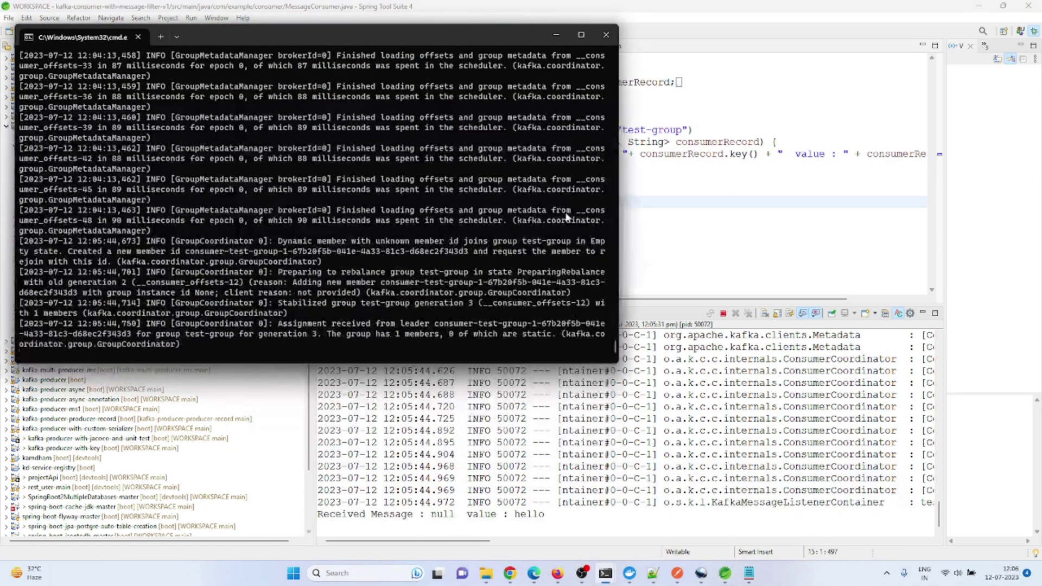
key(alt+Tab)
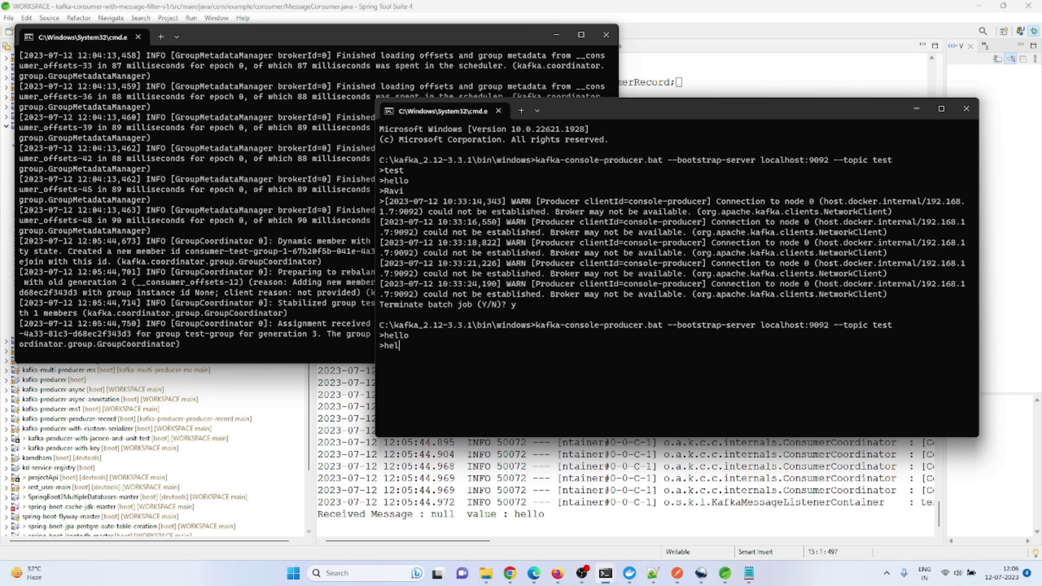
text(lo wor)
text(ld)
key(Return)
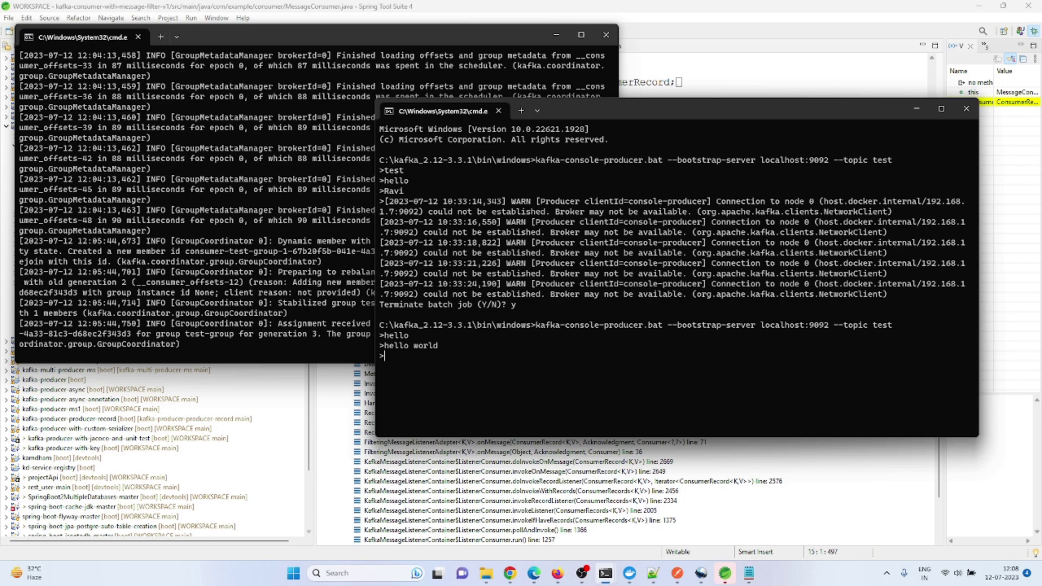
Step: Inspect the hello world record at the breakpoint, resume, and show KafkaConsumerApplication.java
click(323, 474)
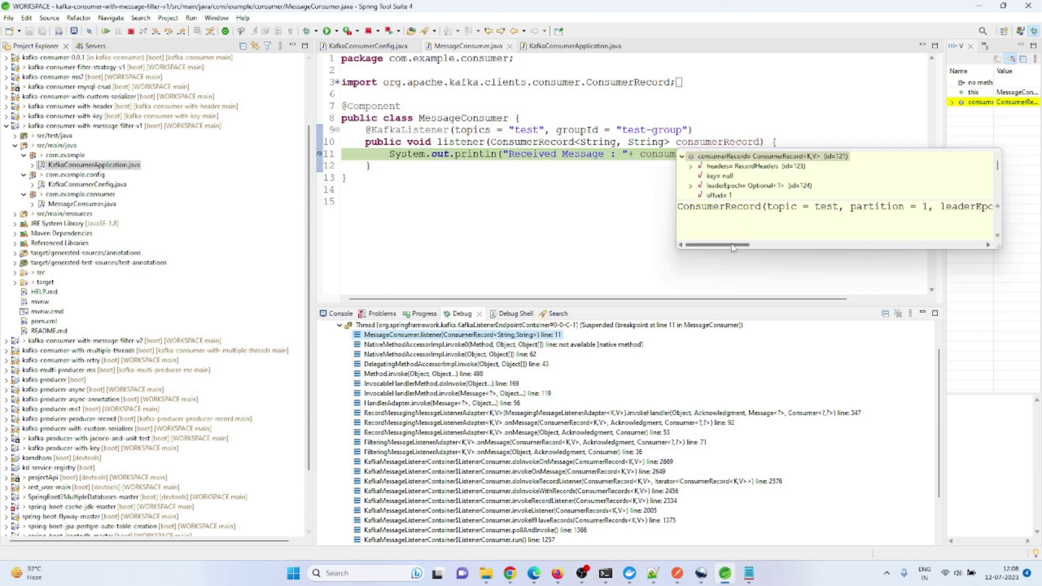
drag(739, 243, 953, 245)
click(594, 212)
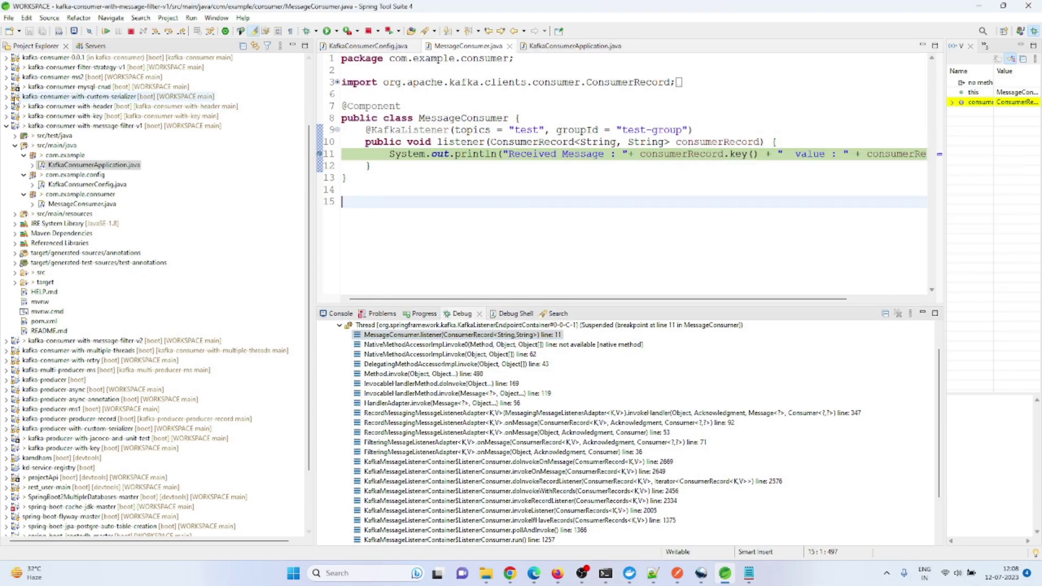
click(107, 31)
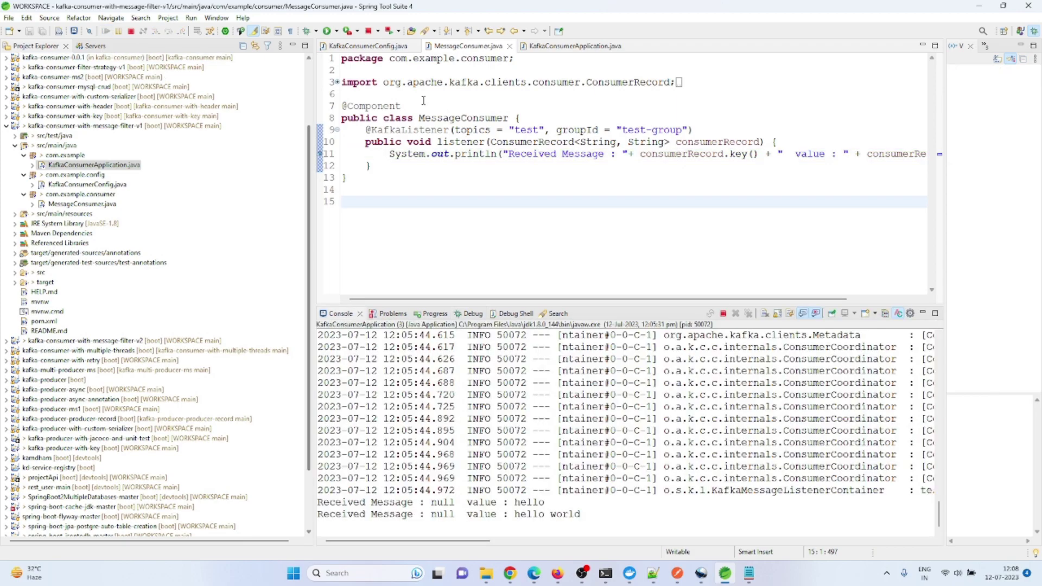
click(574, 46)
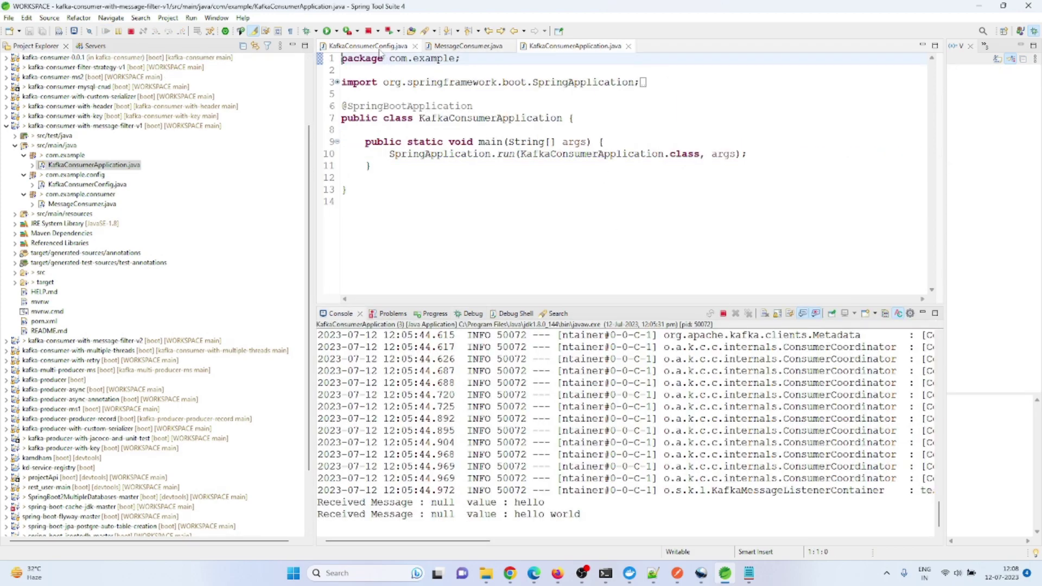
Step: With the KafkaConsumerConfig filter in view, send 'Ravi' and check the console in MessageConsumer.java
click(366, 46)
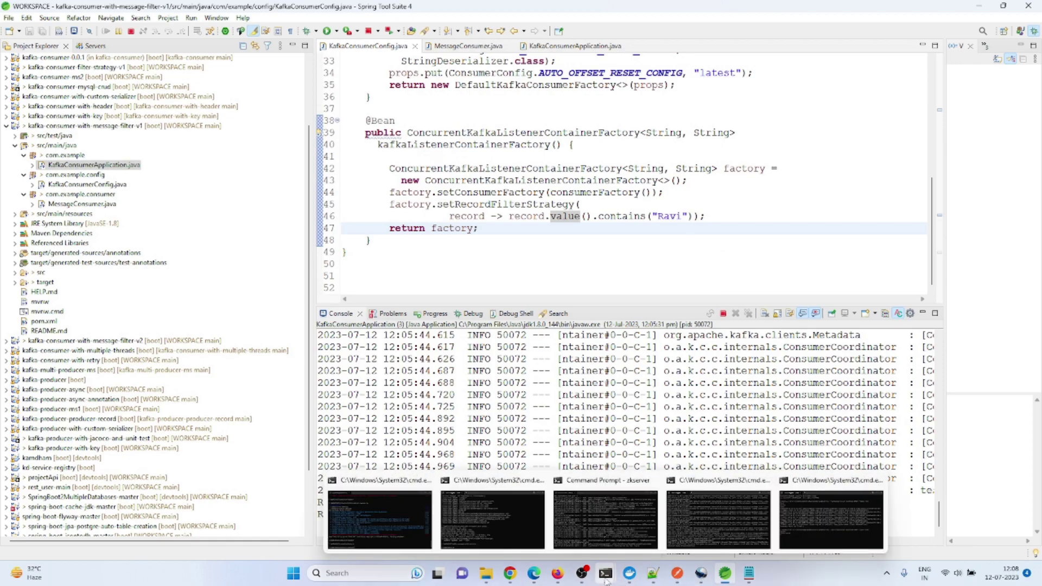
click(796, 525)
text(Ravi)
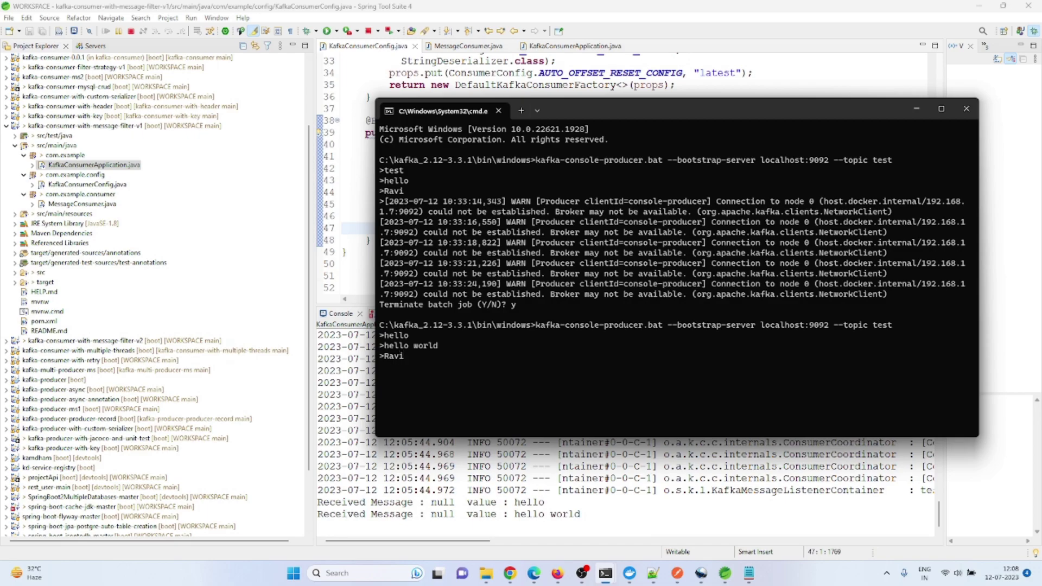
key(Return)
click(359, 276)
scroll(568, 70, up, 4)
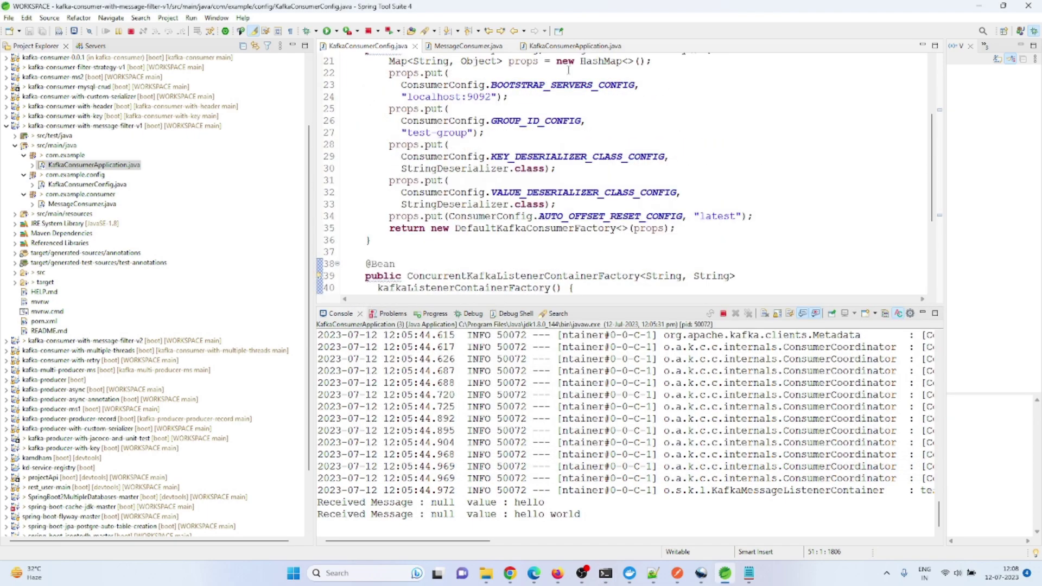
click(476, 47)
mouse_move(605, 574)
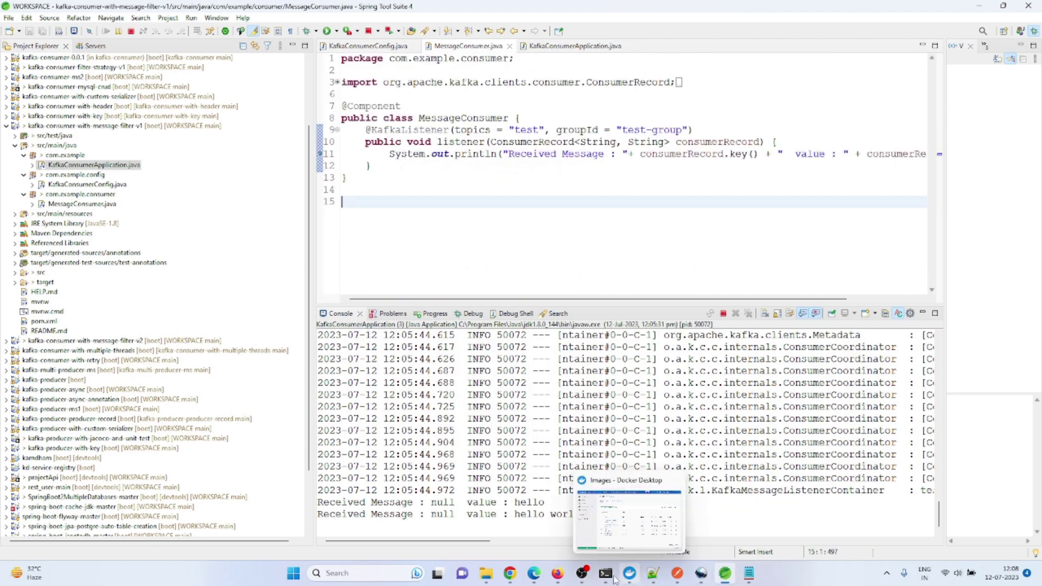
Step: Send 'test Ravi' from the producer and check the console shows no new message
click(805, 532)
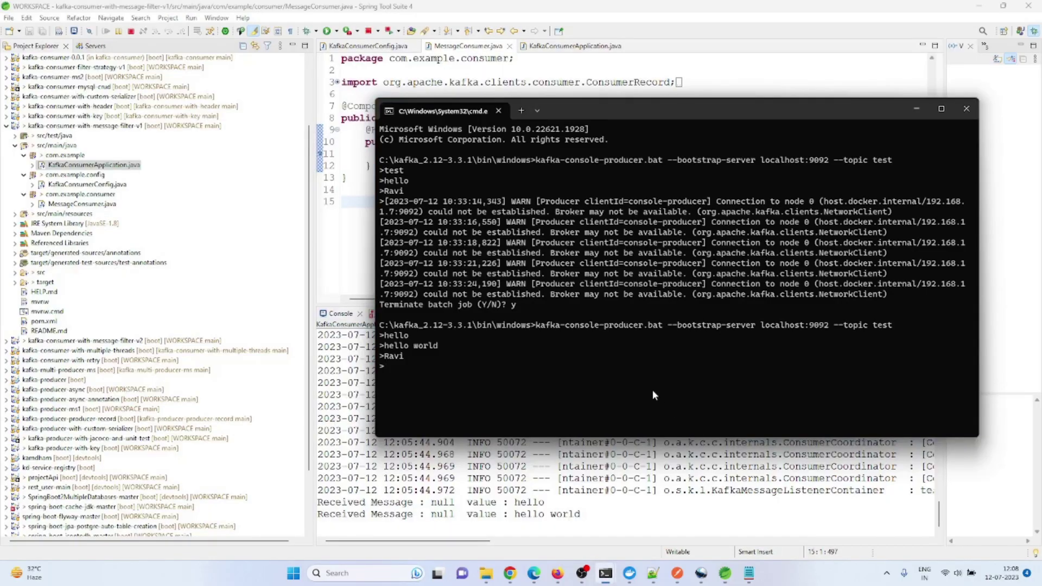
text(tst)
key(BackSpace)
key(BackSpace)
key(BackSpace)
text(est Ravi)
key(Return)
key(alt+Tab)
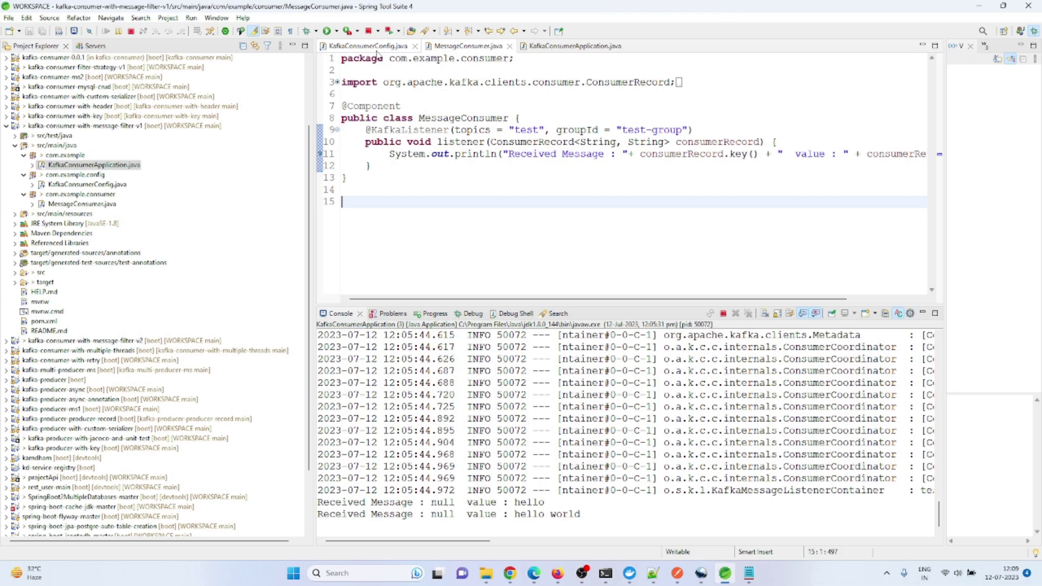
Step: Display the setRecordFilterStrategy code in KafkaConsumerConfig.java rejecting values containing 'Ravi'
click(377, 46)
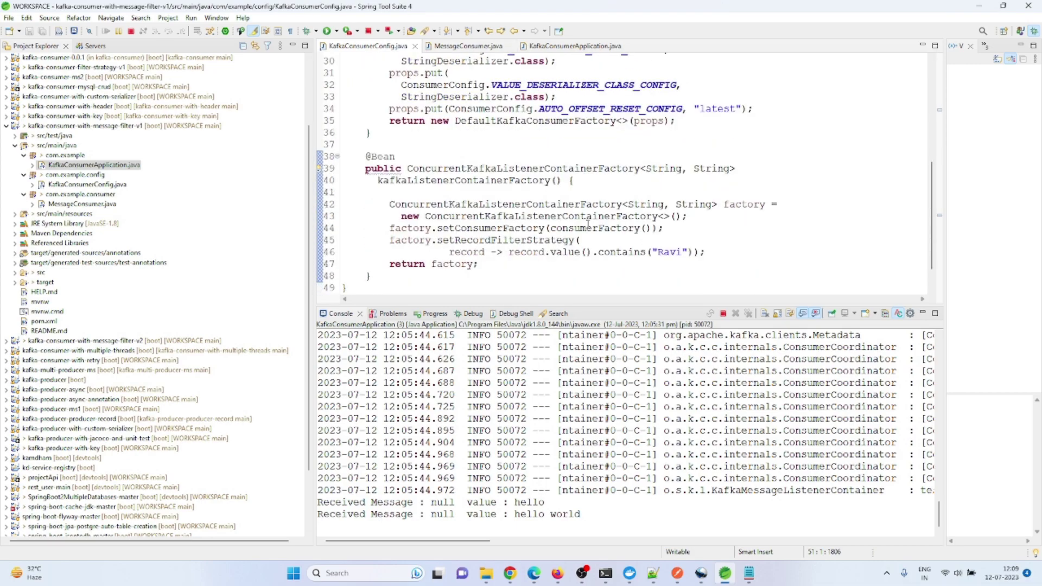